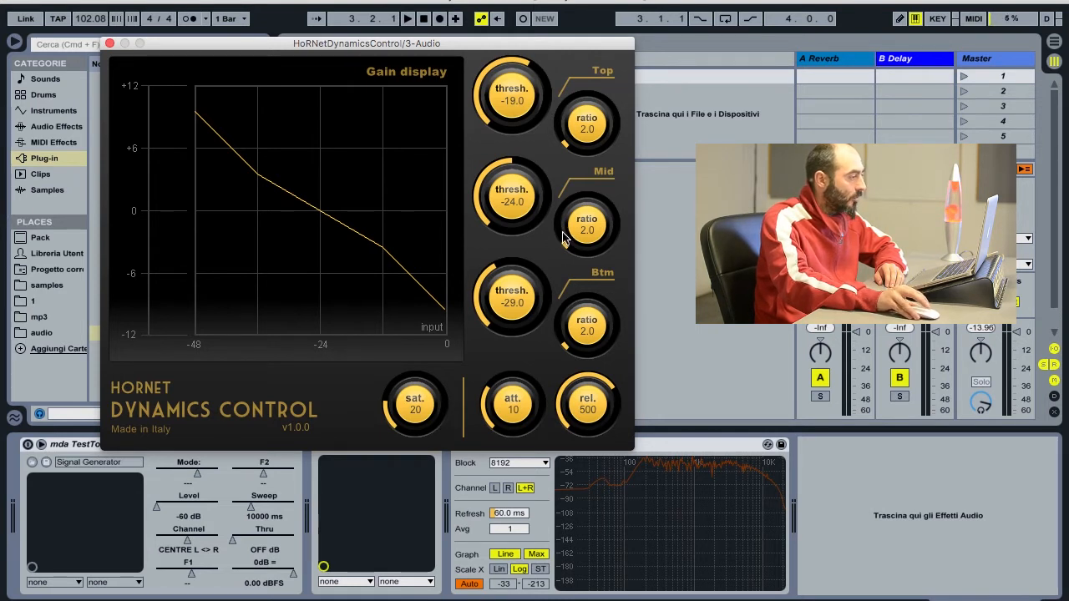
Step: Flatten the Mid ratio to 1.0 and move the thresholds to about -11.6 for Top and -35.9 for Btm
{"action": "left_click_drag", "start_coordinate": [574, 245], "coordinate": [576, 273]}
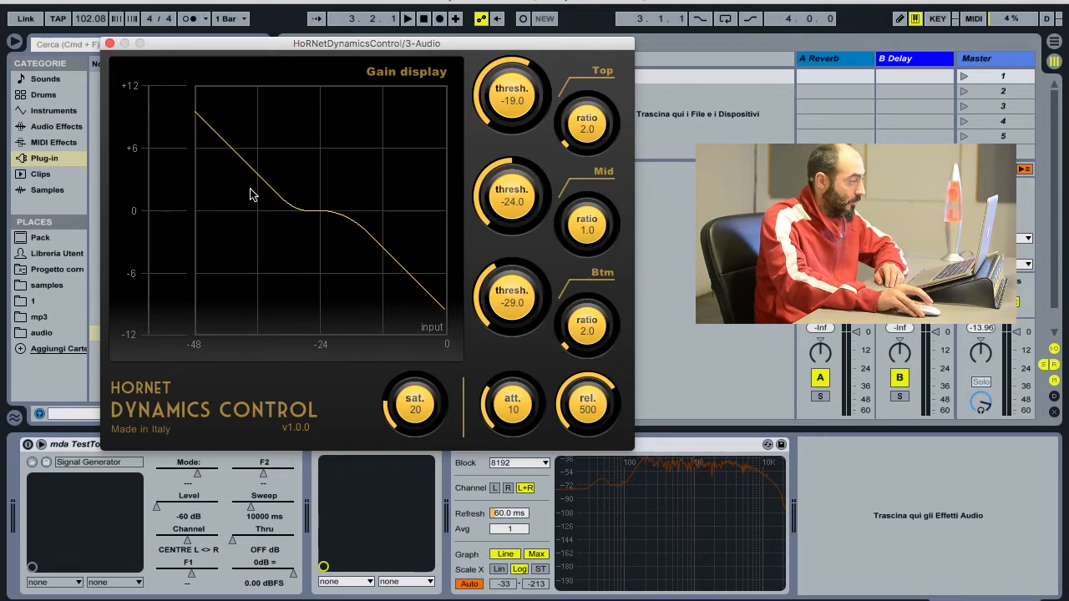
{"action": "left_click_drag", "start_coordinate": [507, 128], "coordinate": [496, 80]}
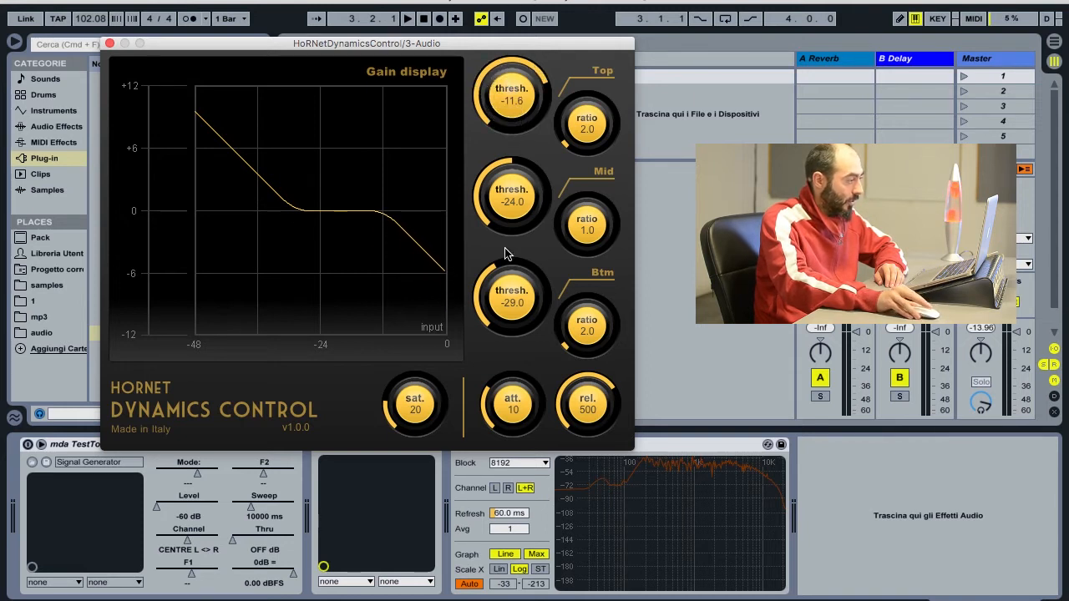
{"action": "left_click_drag", "start_coordinate": [501, 282], "coordinate": [496, 327]}
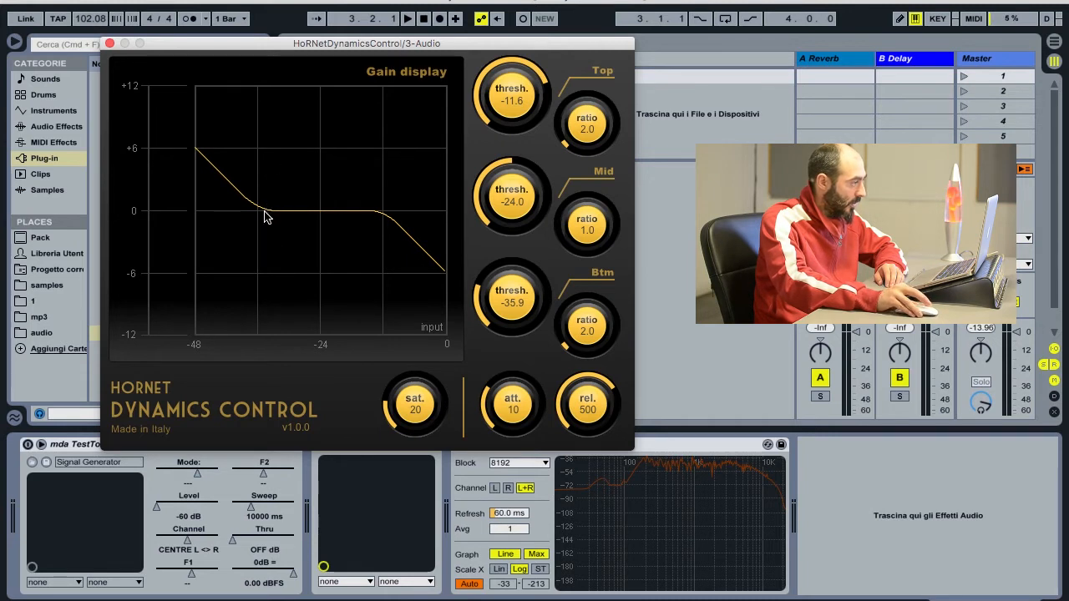
{"action": "left_click", "coordinate": [195, 151]}
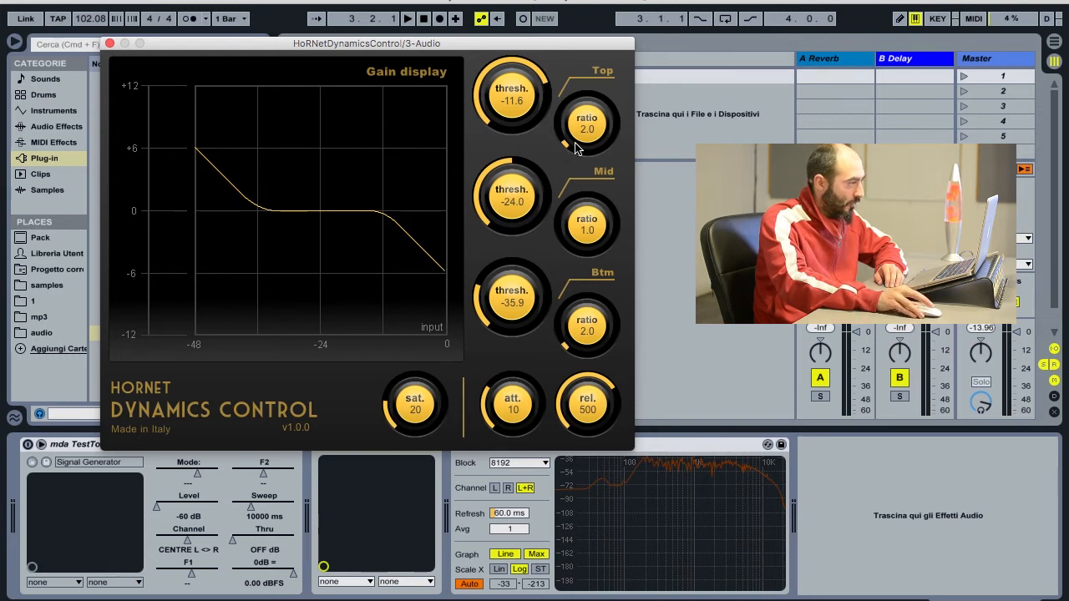
Step: Raise the Top ratio to about 10.4 and the Btm ratio to about 14.2
{"action": "left_click_drag", "start_coordinate": [575, 148], "coordinate": [581, 40]}
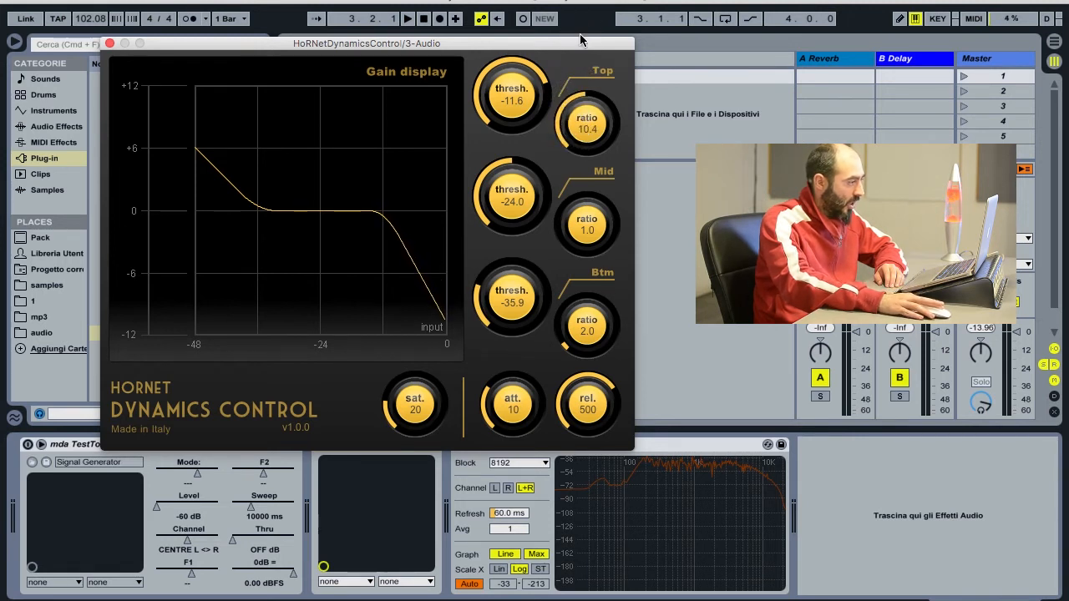
{"action": "left_click_drag", "start_coordinate": [582, 338], "coordinate": [587, 131]}
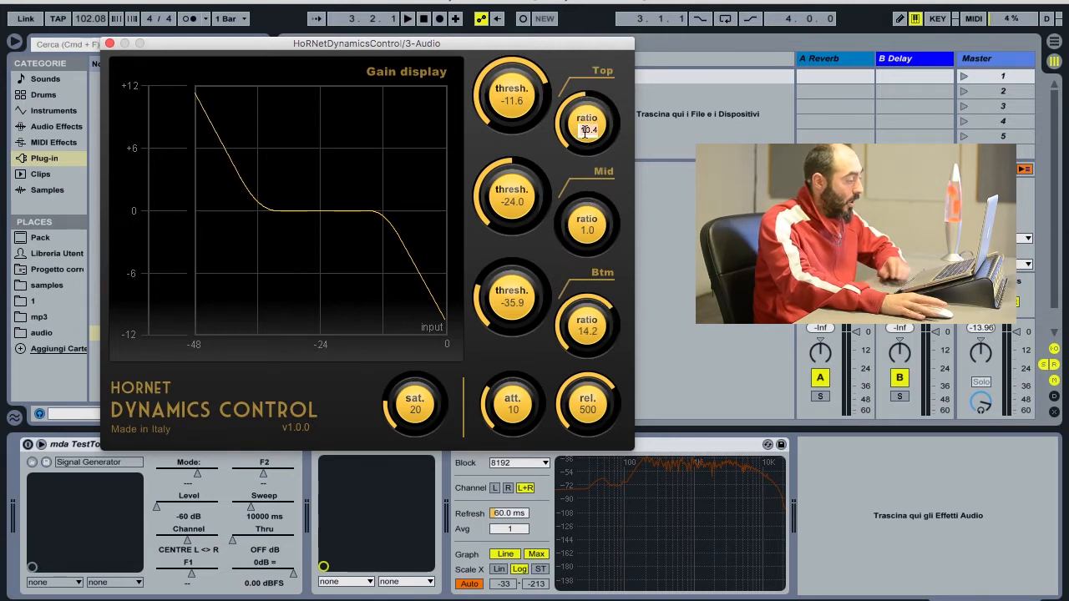
Step: Set both the Top and Btm ratios back to 2
{"action": "type", "text": "2"}
{"action": "left_click", "coordinate": [590, 333]}
{"action": "type", "text": "2"}
{"action": "key", "text": "Return"}
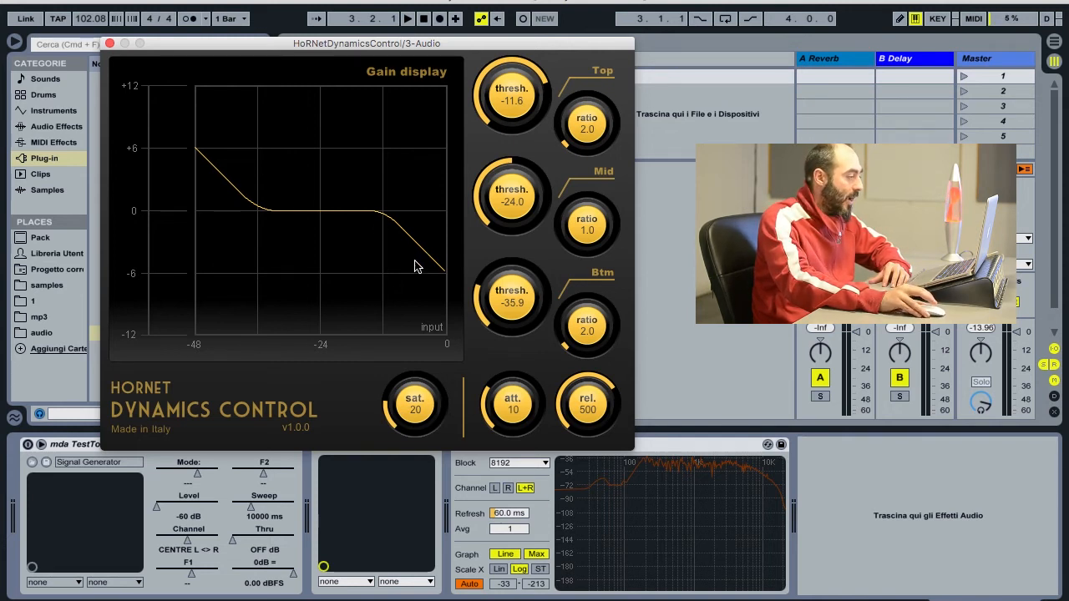
Step: Play the audio while adjusting the Top band to about -13.3 threshold and 4.1 ratio, and the Btm threshold to about -30.9
{"action": "mouse_move", "coordinate": [282, 46]}
{"action": "left_mouse_down"}
{"action": "mouse_move", "coordinate": [263, 41]}
{"action": "mouse_move", "coordinate": [272, 45]}
{"action": "left_mouse_up"}
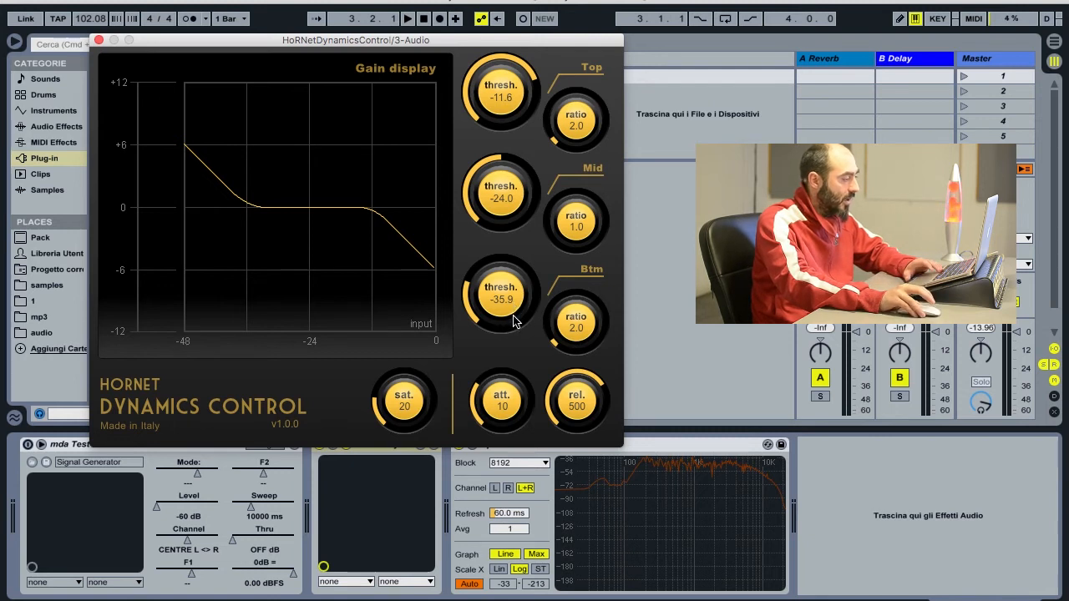
{"action": "key", "text": "space"}
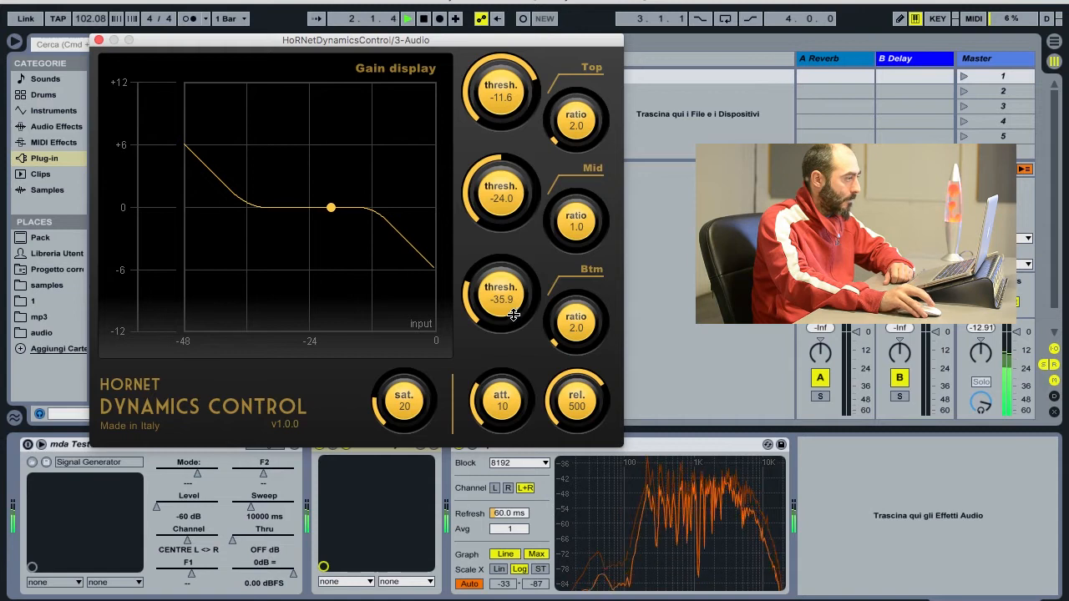
{"action": "left_click_drag", "start_coordinate": [494, 113], "coordinate": [497, 108]}
{"action": "left_click_drag", "start_coordinate": [564, 127], "coordinate": [566, 104]}
{"action": "left_click_drag", "start_coordinate": [493, 296], "coordinate": [503, 265]}
{"action": "left_click_drag", "start_coordinate": [492, 121], "coordinate": [491, 136]}
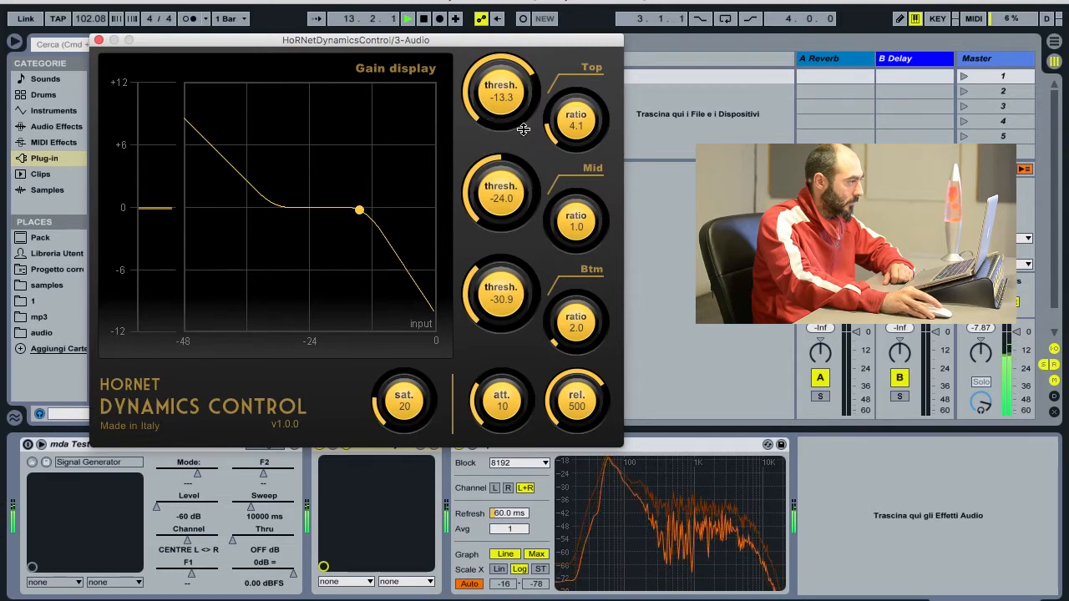
Step: Fine-tune the Top band to a 4.0 ratio and a -15.0 threshold during playback
{"action": "left_click_drag", "start_coordinate": [565, 136], "coordinate": [565, 132]}
{"action": "left_click_drag", "start_coordinate": [502, 121], "coordinate": [501, 131]}
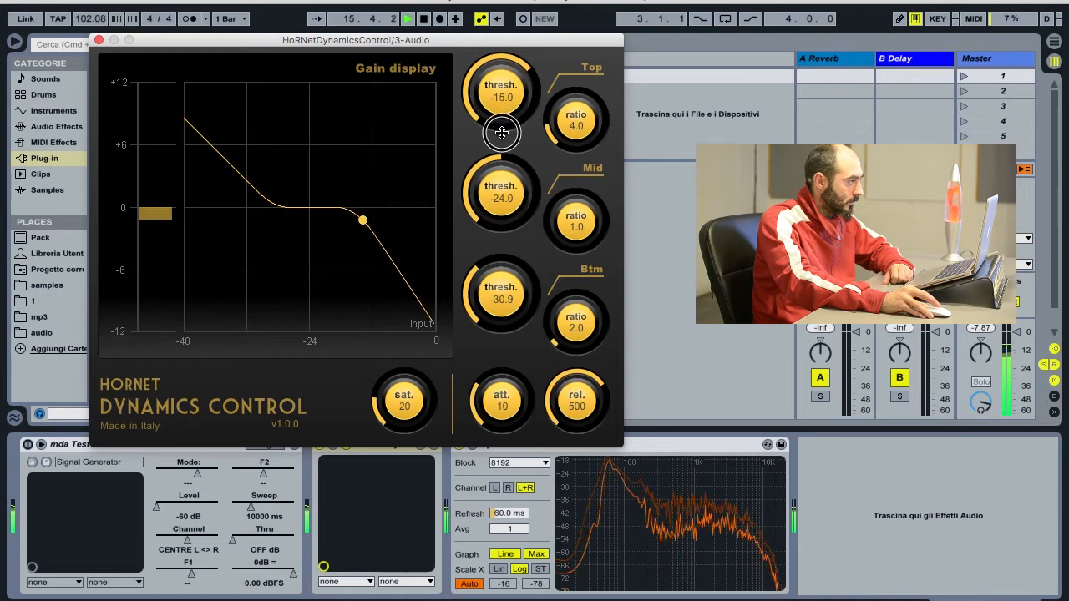
{"action": "left_click_drag", "start_coordinate": [501, 131], "coordinate": [501, 132]}
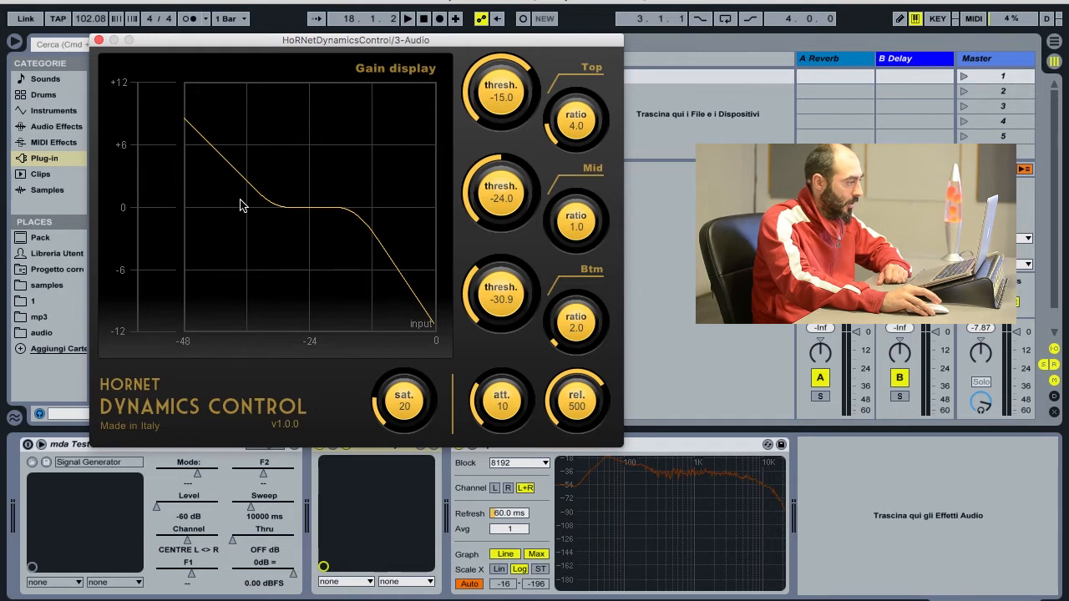
Step: Raise the Btm threshold to about -25.4 and lower the Top ratio to 1.0
{"action": "left_click", "coordinate": [477, 306]}
{"action": "left_click_drag", "start_coordinate": [478, 309], "coordinate": [481, 304]}
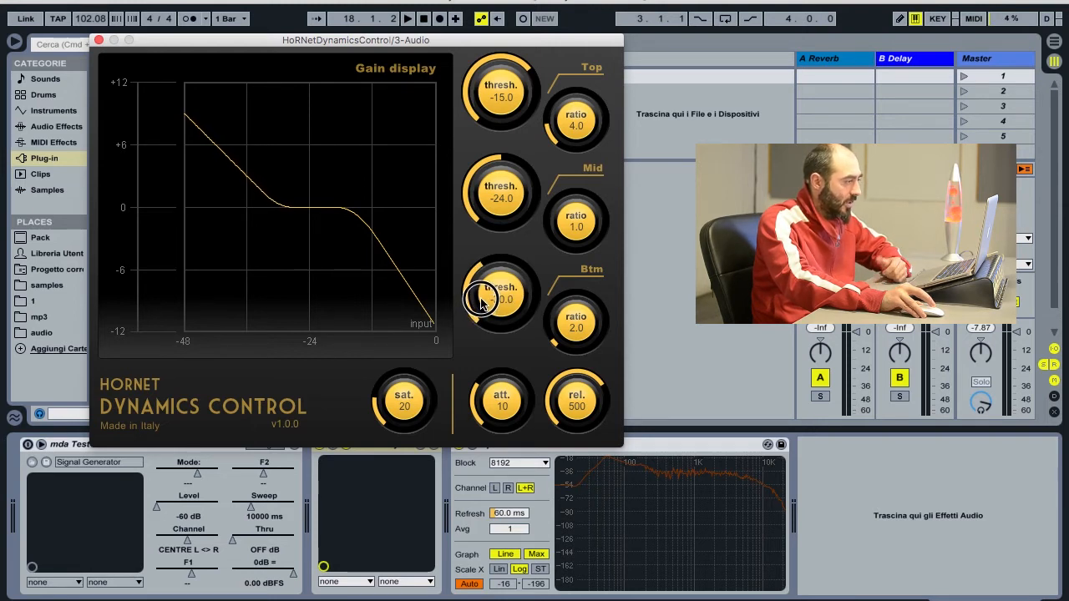
{"action": "left_click_drag", "start_coordinate": [481, 302], "coordinate": [487, 269]}
{"action": "left_click_drag", "start_coordinate": [561, 136], "coordinate": [565, 211]}
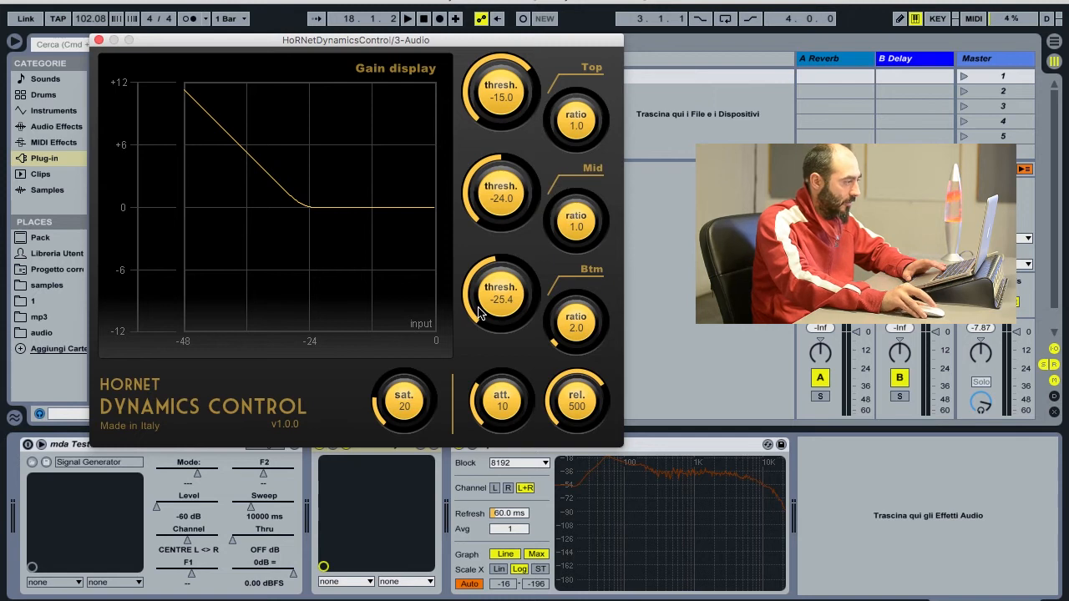
Step: Play the audio while raising the Btm threshold to about -19.0 and its ratio to about 6.4, and stop playback
{"action": "left_click", "coordinate": [478, 308]}
{"action": "key", "text": "space"}
{"action": "left_click_drag", "start_coordinate": [478, 308], "coordinate": [480, 282]}
{"action": "left_click_drag", "start_coordinate": [558, 335], "coordinate": [554, 267]}
{"action": "left_click_drag", "start_coordinate": [474, 313], "coordinate": [477, 296]}
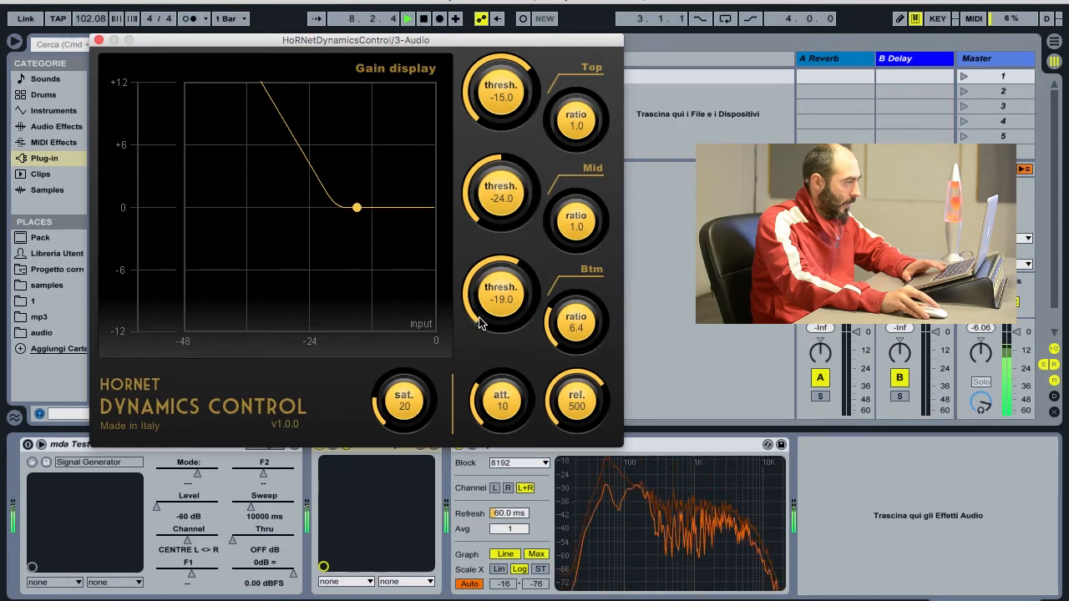
{"action": "key", "text": "space"}
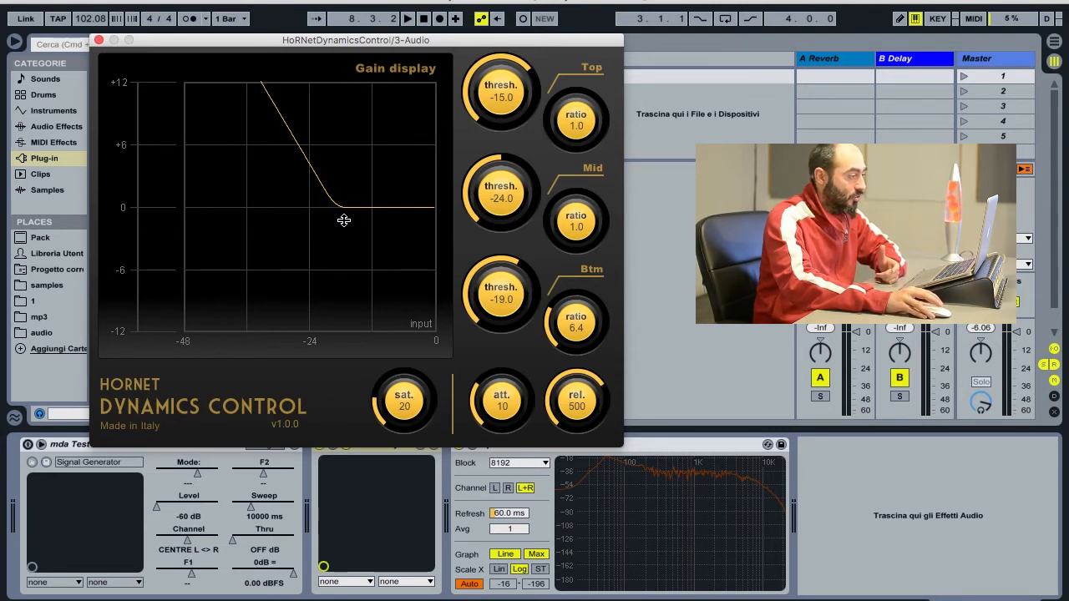
Step: Set the Btm threshold to -30
{"action": "left_click_drag", "start_coordinate": [474, 297], "coordinate": [466, 399]}
{"action": "double_click", "coordinate": [506, 302]}
{"action": "type", "text": "3"}
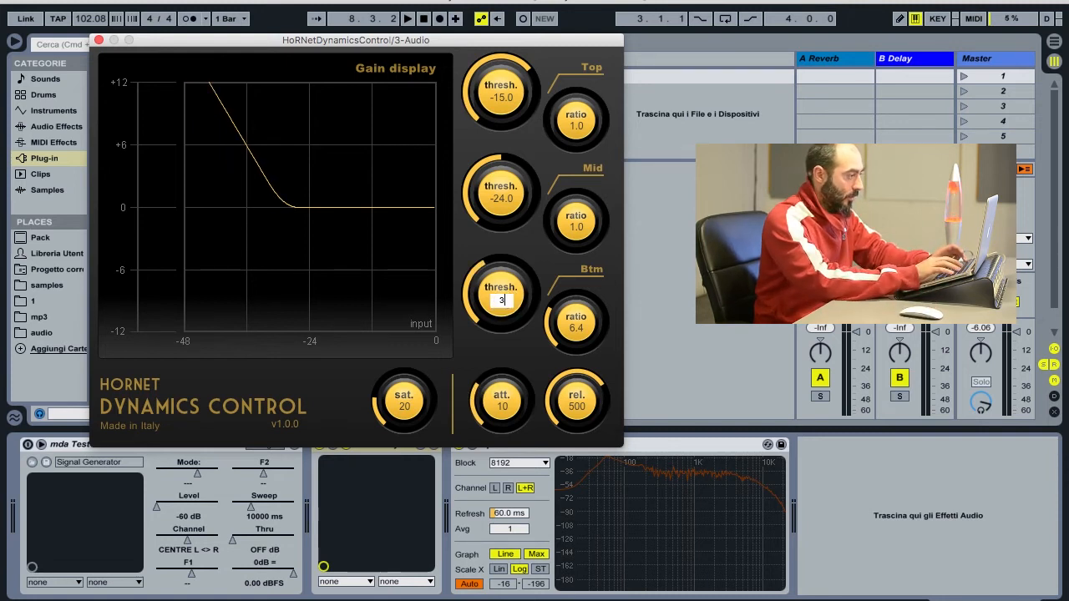
{"action": "type", "text": "0"}
{"action": "key", "text": "Return"}
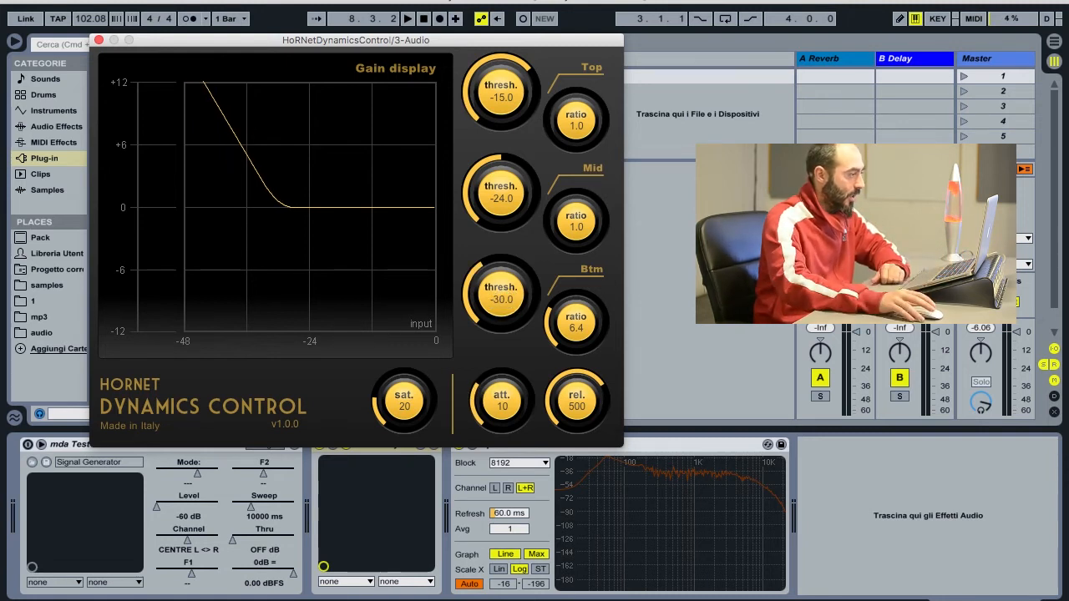
Step: Set the Top ratio to 4 and the Mid threshold to -12
{"action": "double_click", "coordinate": [580, 127]}
{"action": "type", "text": "4"}
{"action": "key", "text": "Return"}
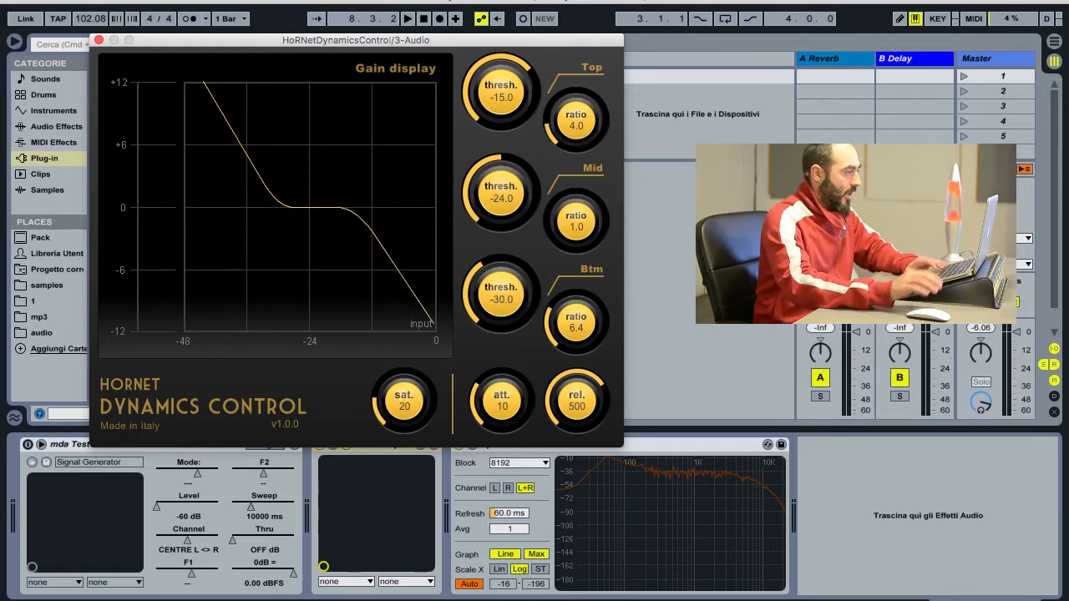
{"action": "double_click", "coordinate": [500, 199]}
{"action": "type", "text": "-12"}
{"action": "key", "text": "Return"}
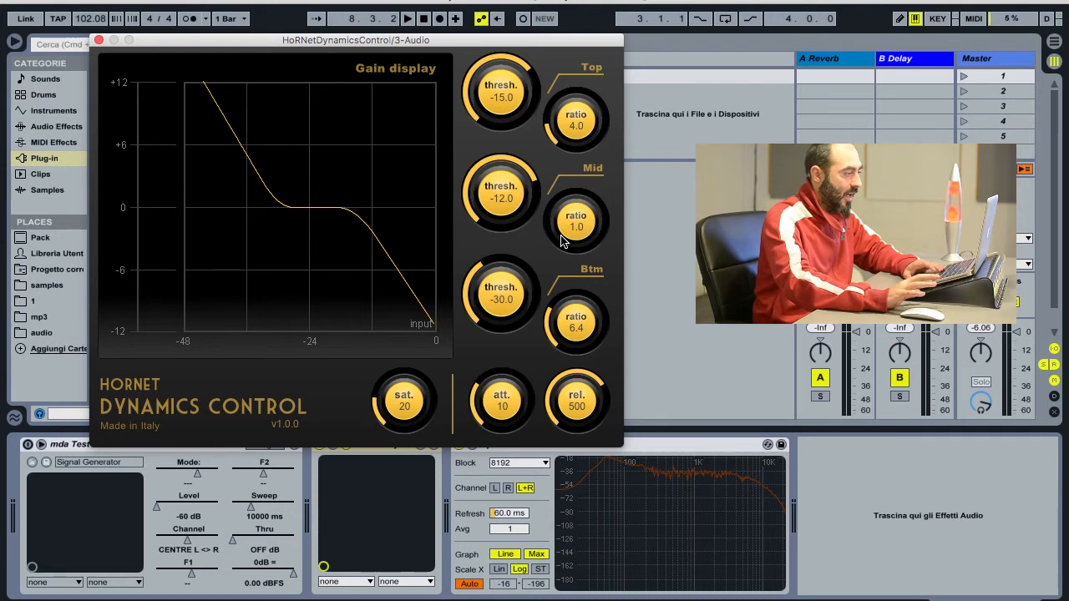
Step: Play the audio while raising the Mid ratio to 2.0 and the Top threshold to about -9.9
{"action": "key", "text": "space"}
{"action": "left_click_drag", "start_coordinate": [561, 241], "coordinate": [559, 226]}
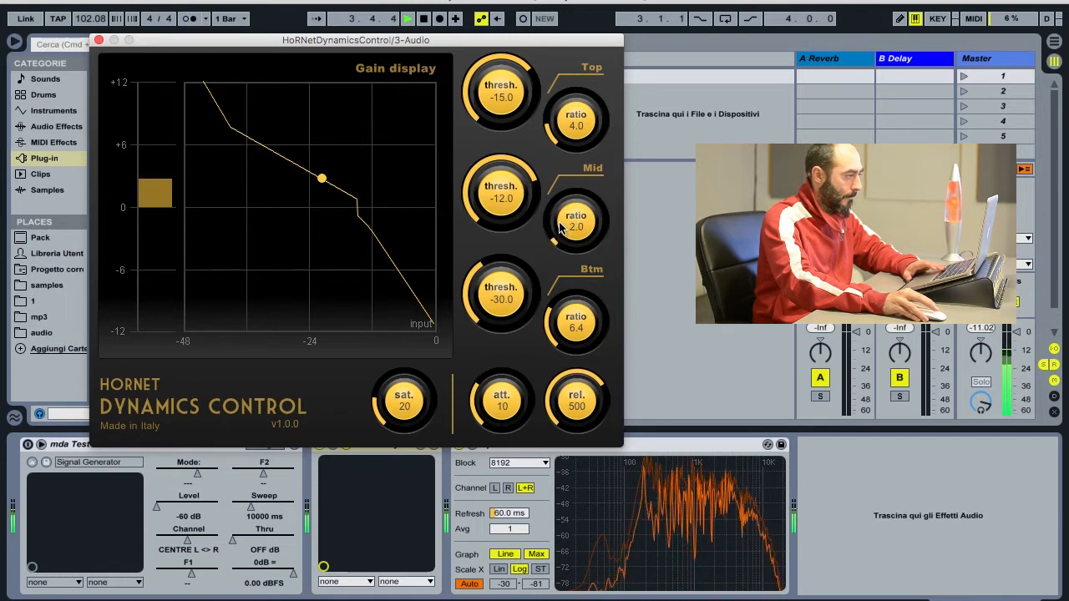
{"action": "left_click_drag", "start_coordinate": [491, 127], "coordinate": [477, 90]}
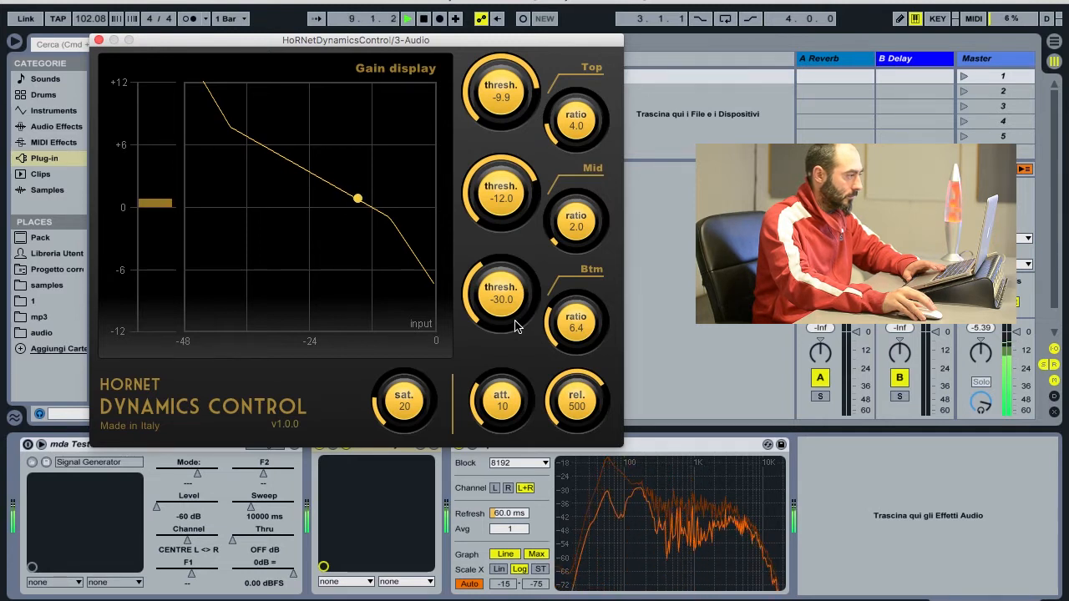
Step: Compare a Mid ratio of 5.0 with 1.0 during playback, with the Mid threshold at about -12.5
{"action": "left_click_drag", "start_coordinate": [560, 242], "coordinate": [557, 197]}
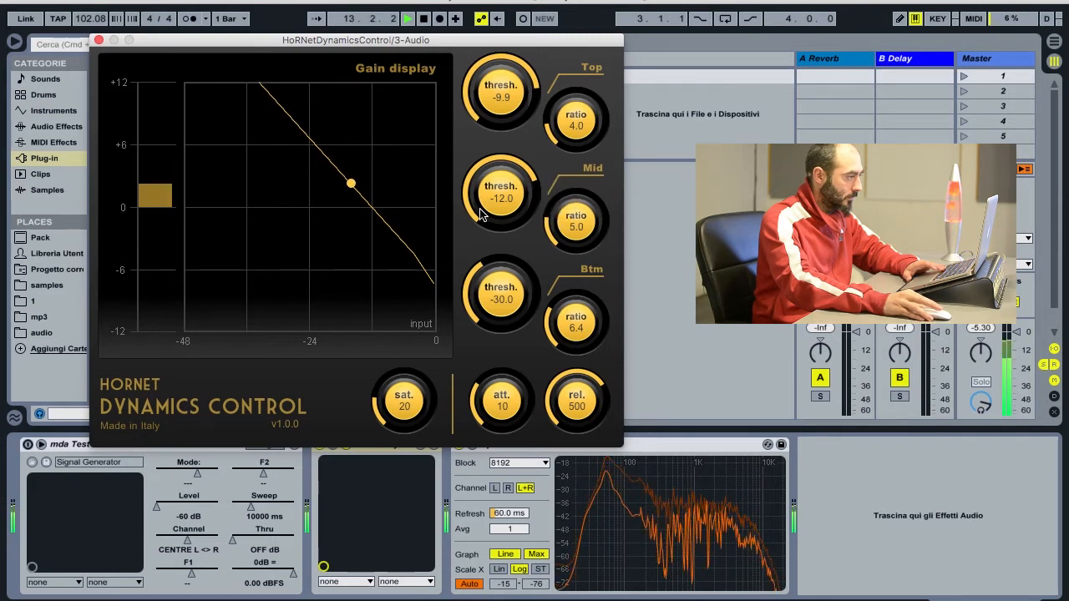
{"action": "mouse_move", "coordinate": [480, 215]}
{"action": "left_mouse_down"}
{"action": "mouse_move", "coordinate": [476, 265]}
{"action": "mouse_move", "coordinate": [481, 212]}
{"action": "left_mouse_up"}
{"action": "left_click_drag", "start_coordinate": [558, 216], "coordinate": [552, 274]}
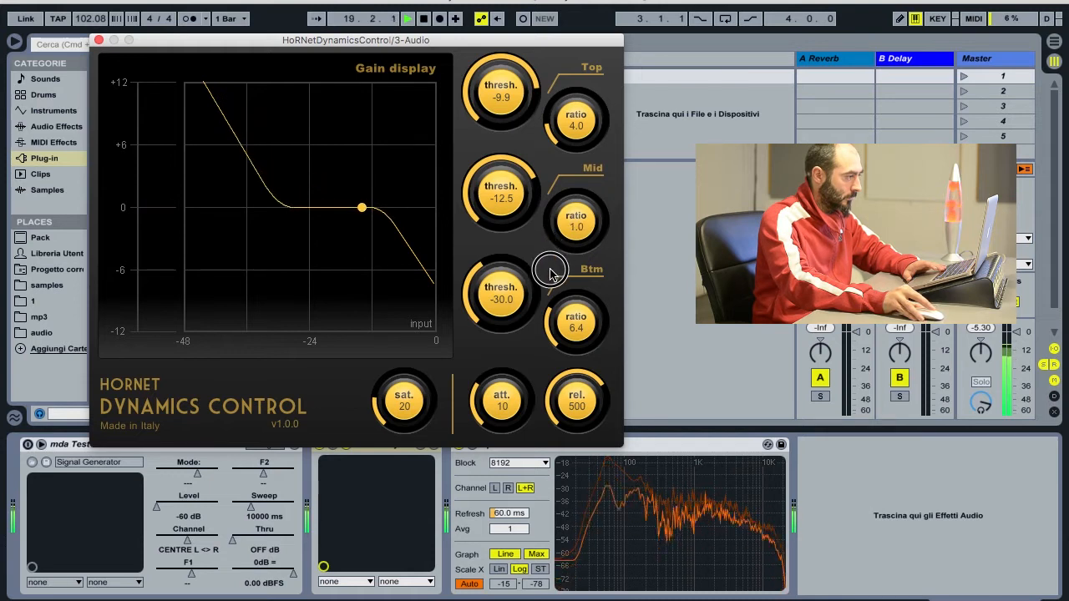
Step: Set the Mid band to a ratio of about 2.2 and a threshold of about -16.7, and stop playback
{"action": "left_click_drag", "start_coordinate": [551, 275], "coordinate": [551, 257]}
{"action": "left_click_drag", "start_coordinate": [485, 218], "coordinate": [466, 247]}
{"action": "key", "text": "space"}
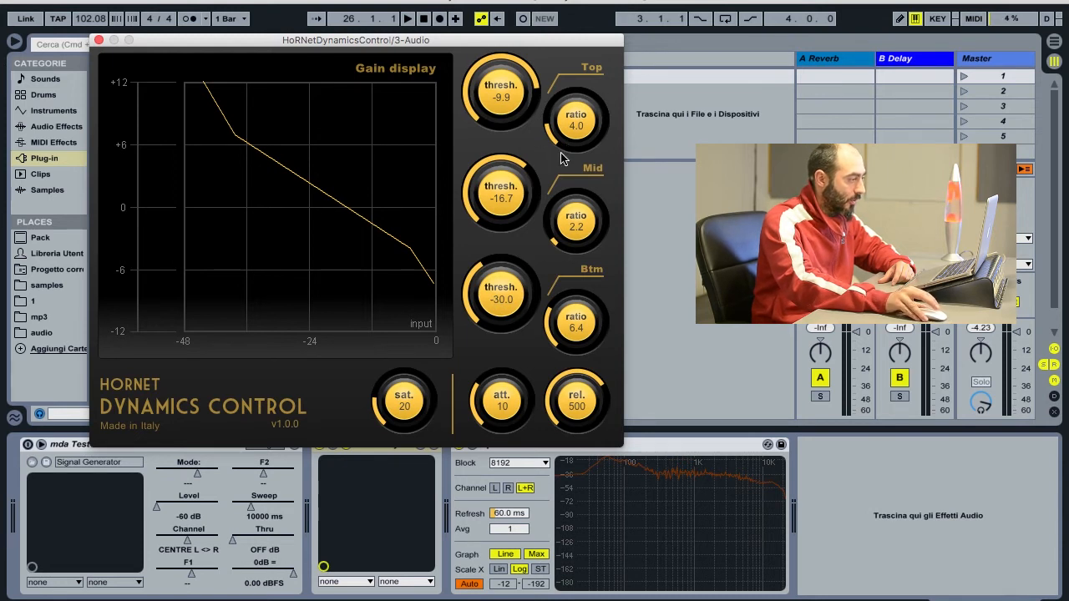
Step: Lower the Btm ratio to about 5.3 and nudge the Mid threshold to about -16.6
{"action": "left_click_drag", "start_coordinate": [573, 306], "coordinate": [573, 334]}
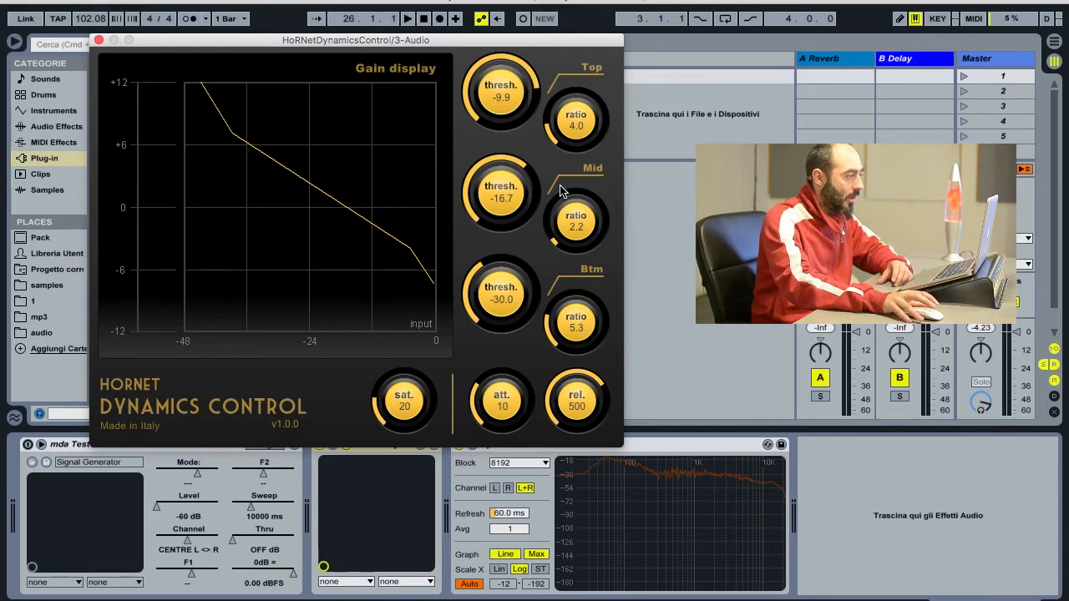
{"action": "mouse_move", "coordinate": [493, 220]}
{"action": "left_mouse_down"}
{"action": "mouse_move", "coordinate": [492, 272]}
{"action": "mouse_move", "coordinate": [497, 224]}
{"action": "left_mouse_up"}
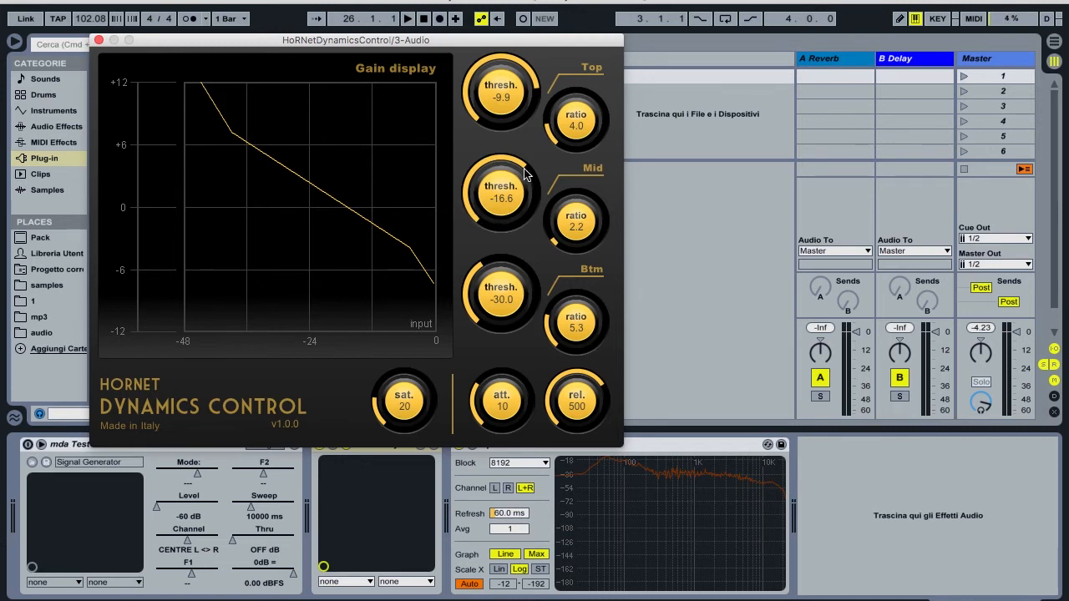
Step: Play the audio with the saturation raised to 100
{"action": "left_click", "coordinate": [383, 418]}
{"action": "key", "text": "space"}
{"action": "left_click_drag", "start_coordinate": [394, 427], "coordinate": [387, 204]}
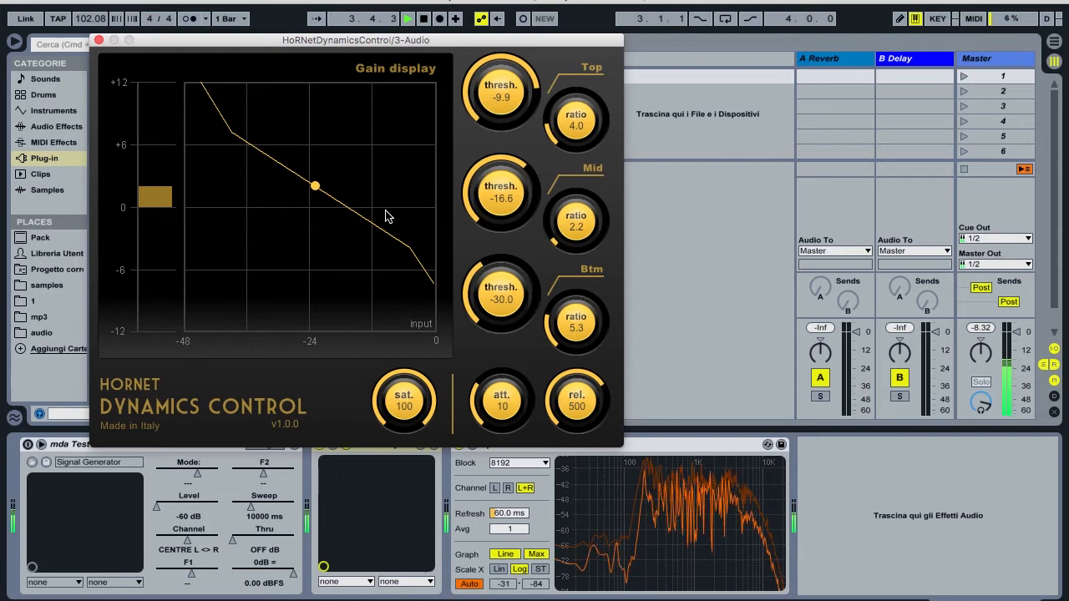
Step: Set the Mid band to a -20.1 threshold and 2.0 ratio, and lower the saturation to about 18
{"action": "left_click_drag", "start_coordinate": [473, 203], "coordinate": [473, 222]}
{"action": "left_click_drag", "start_coordinate": [561, 232], "coordinate": [559, 242]}
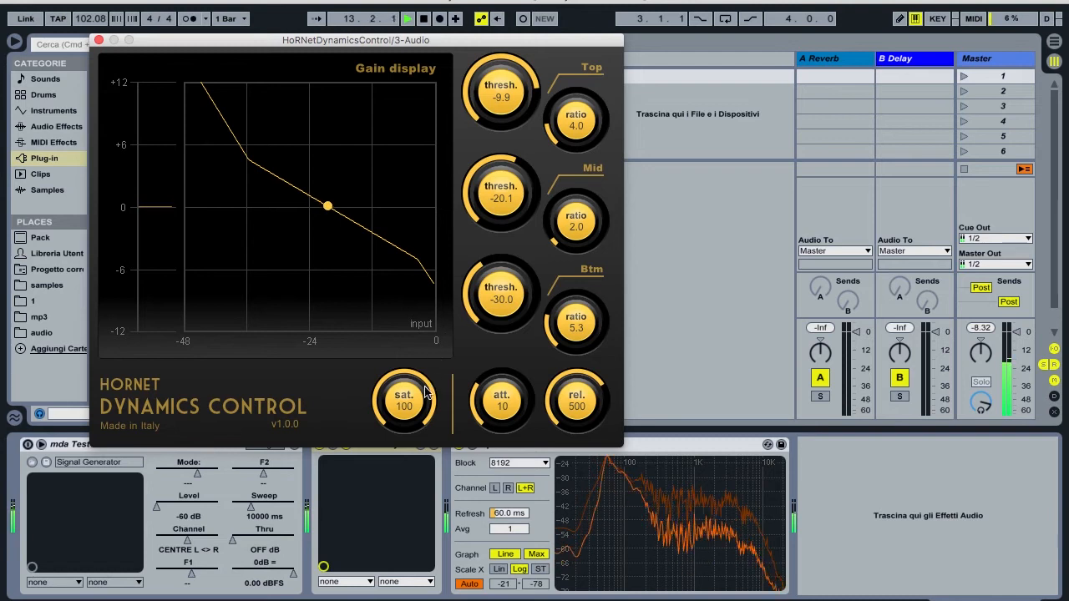
{"action": "left_click_drag", "start_coordinate": [399, 420], "coordinate": [386, 586]}
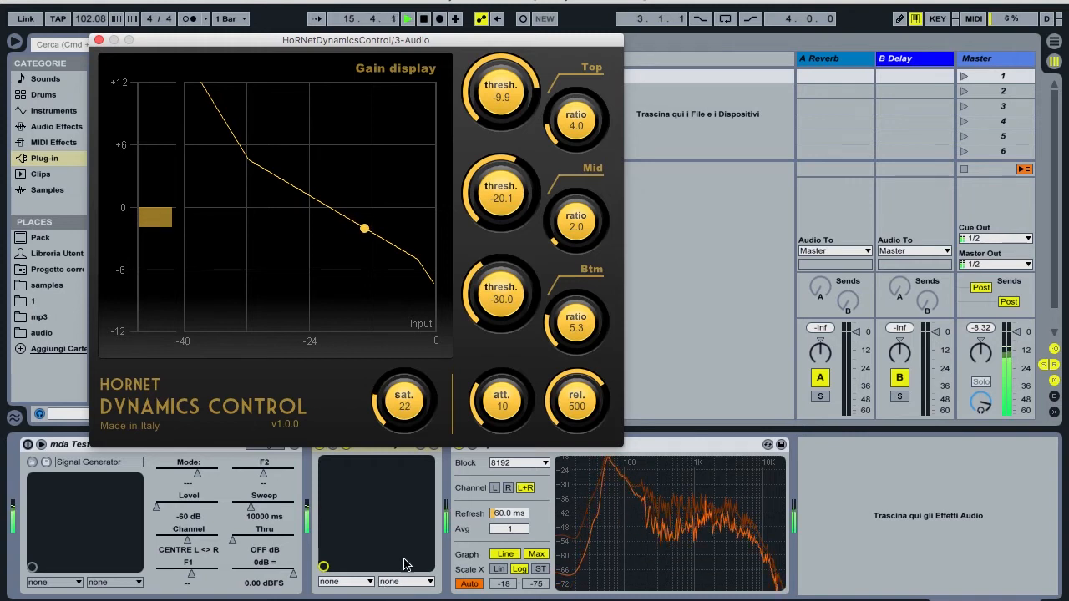
{"action": "left_click_drag", "start_coordinate": [390, 420], "coordinate": [385, 430]}
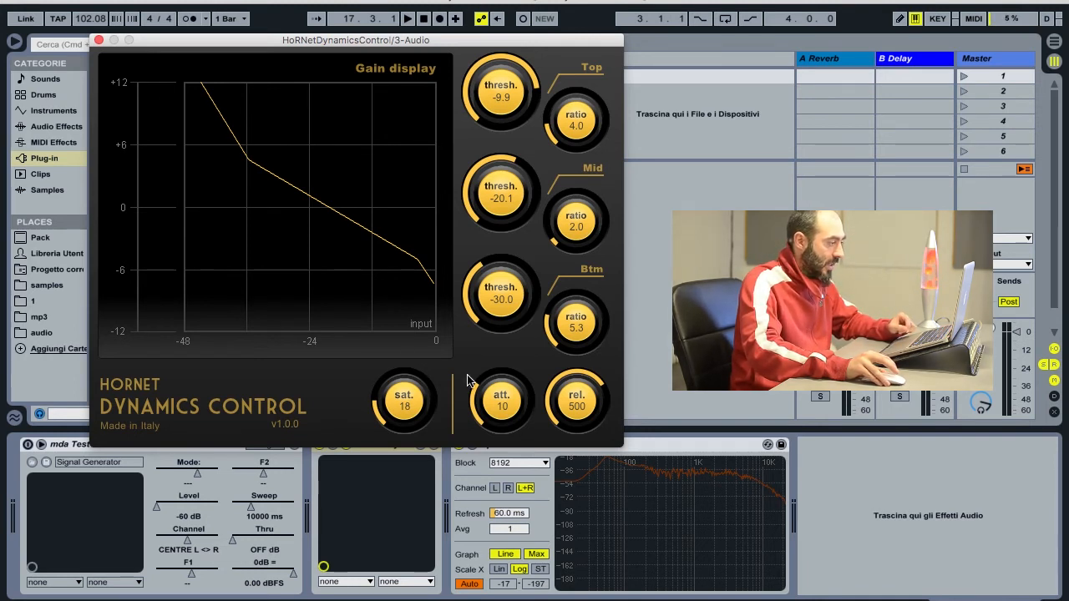
Step: Set the attack to 1, and try a release of about 53 before resetting it to 500
{"action": "left_click_drag", "start_coordinate": [483, 403], "coordinate": [497, 477]}
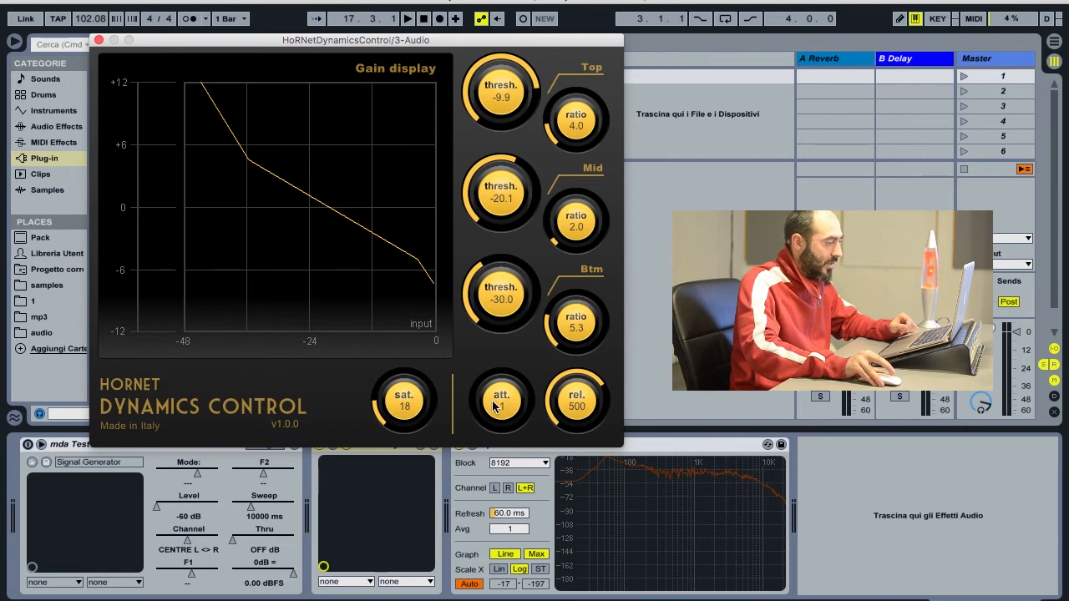
{"action": "left_click_drag", "start_coordinate": [558, 399], "coordinate": [561, 549]}
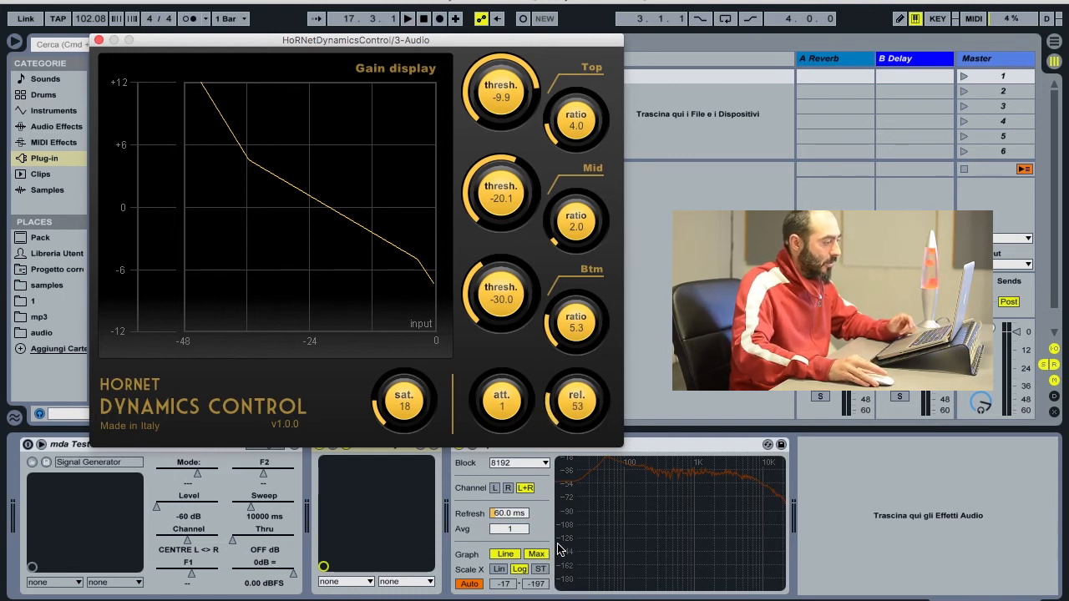
{"action": "double_click", "coordinate": [575, 408]}
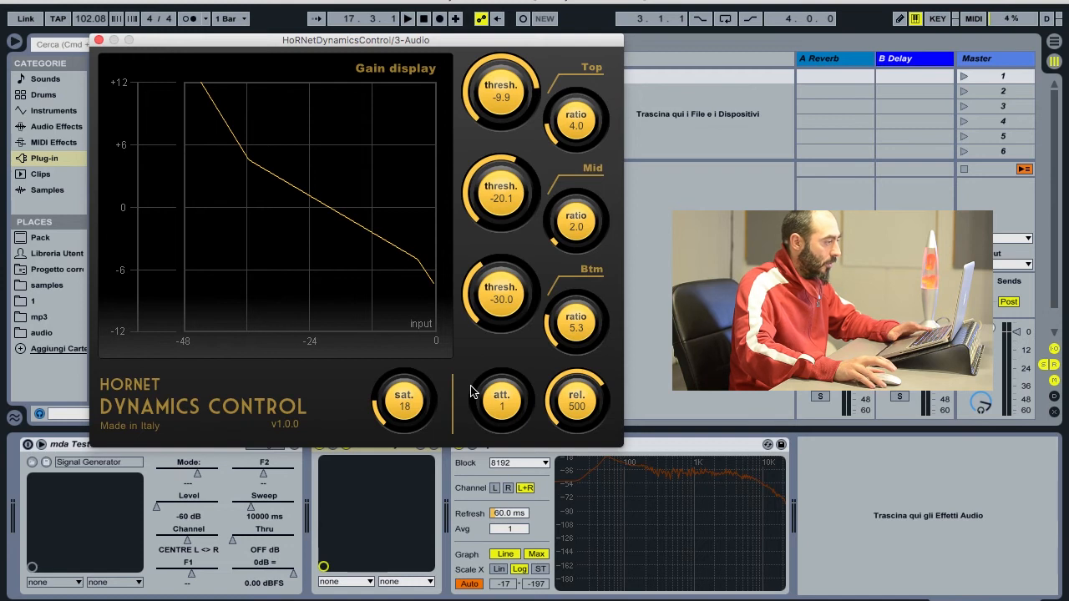
Step: Play the audio while setting the Mid threshold to about -12.5 and the Top band to about -10.8 threshold and 7.9 ratio
{"action": "key", "text": "space"}
{"action": "left_click_drag", "start_coordinate": [484, 219], "coordinate": [478, 168]}
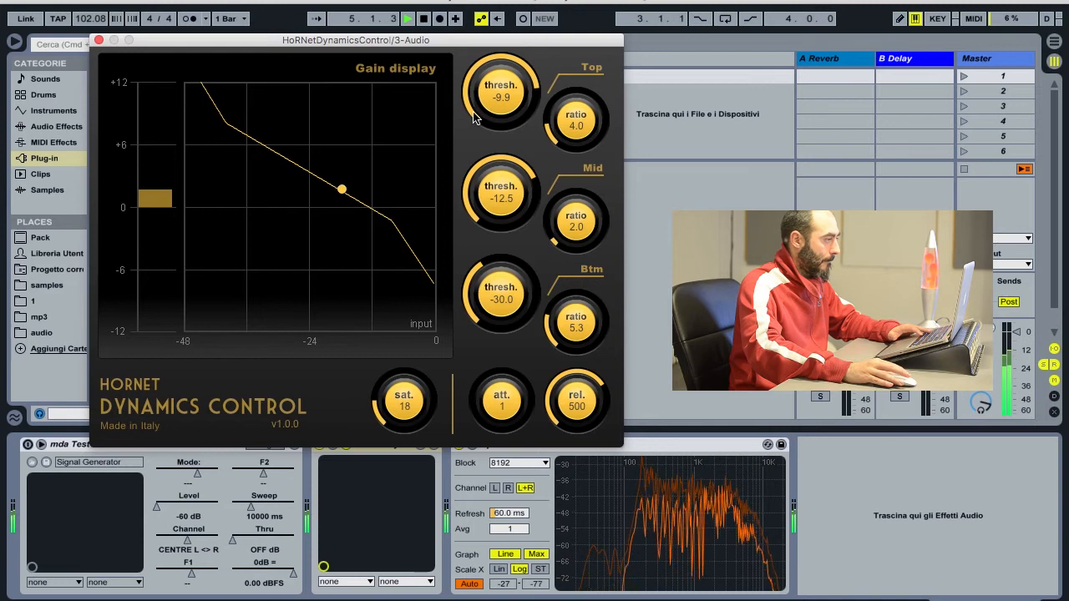
{"action": "left_click_drag", "start_coordinate": [481, 114], "coordinate": [481, 119]}
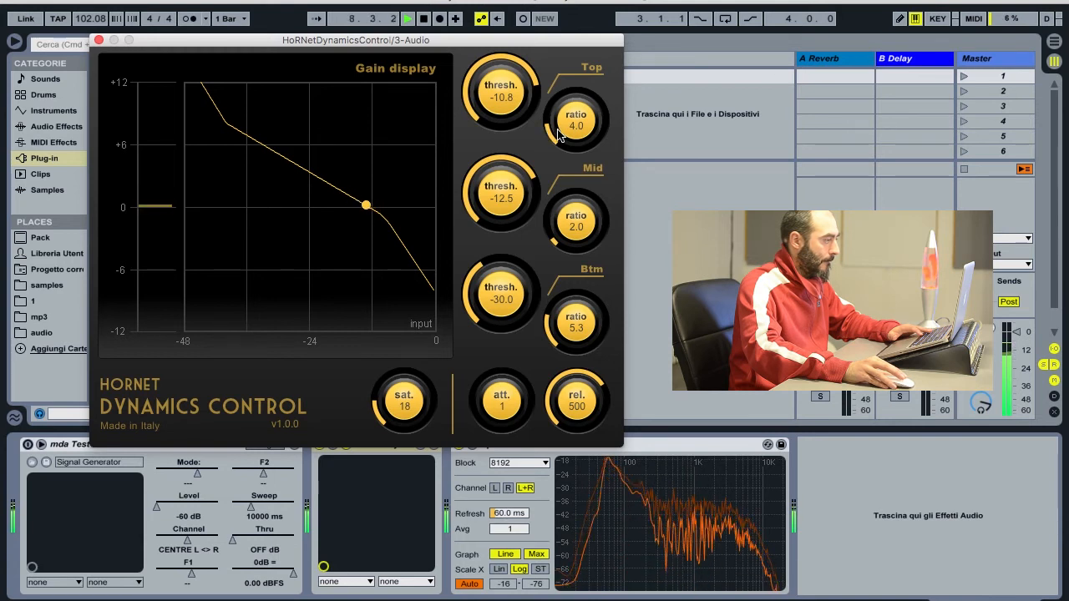
{"action": "left_click_drag", "start_coordinate": [554, 127], "coordinate": [543, 74]}
Step: Raise the Btm threshold to about -27.0 and lower the Mid threshold to about -15.4 during playback
{"action": "left_click_drag", "start_coordinate": [487, 285], "coordinate": [496, 267]}
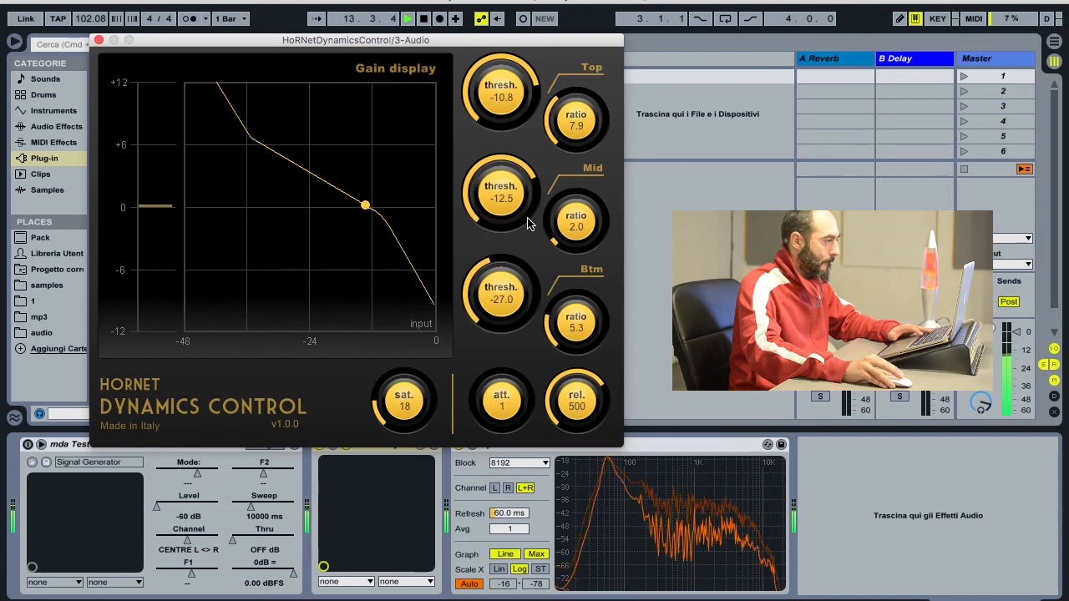
{"action": "left_click_drag", "start_coordinate": [483, 217], "coordinate": [481, 221]}
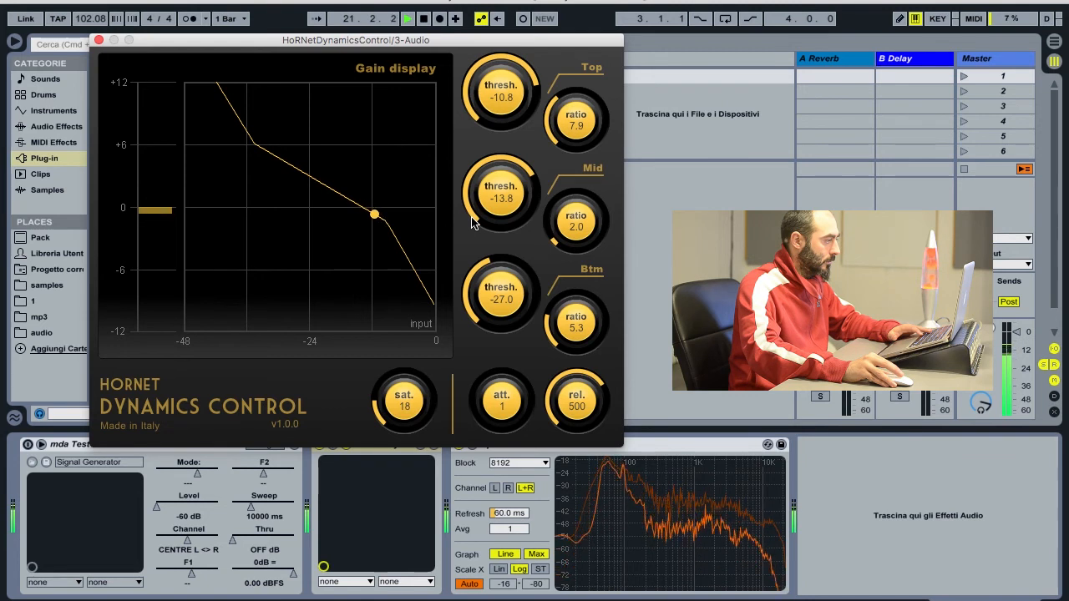
{"action": "mouse_move", "coordinate": [476, 221]}
{"action": "left_mouse_down"}
{"action": "mouse_move", "coordinate": [480, 230]}
{"action": "mouse_move", "coordinate": [476, 193]}
{"action": "mouse_move", "coordinate": [469, 225]}
{"action": "left_mouse_up"}
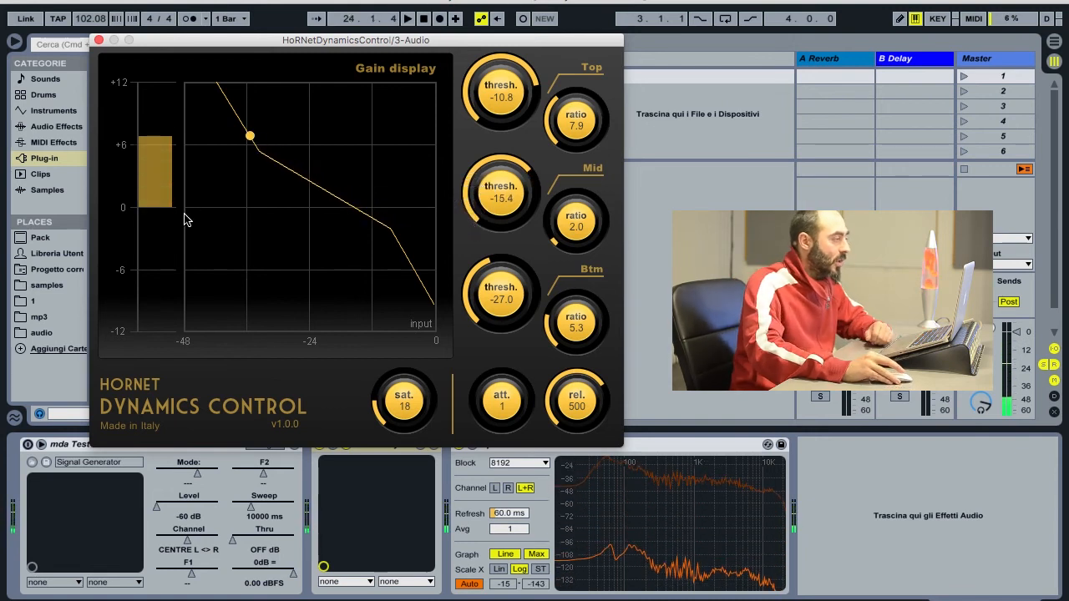